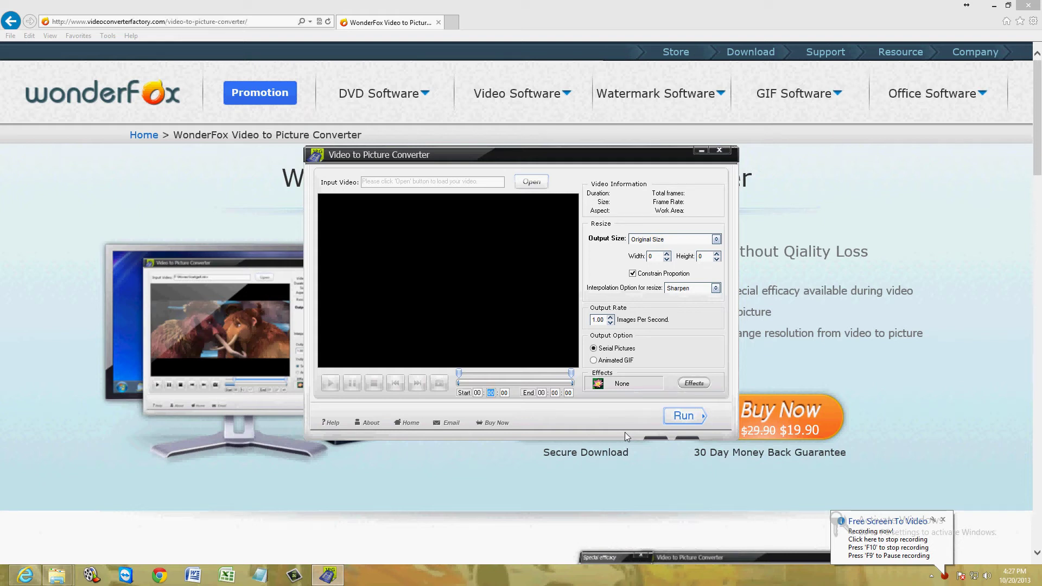
drag(493, 157, 491, 174)
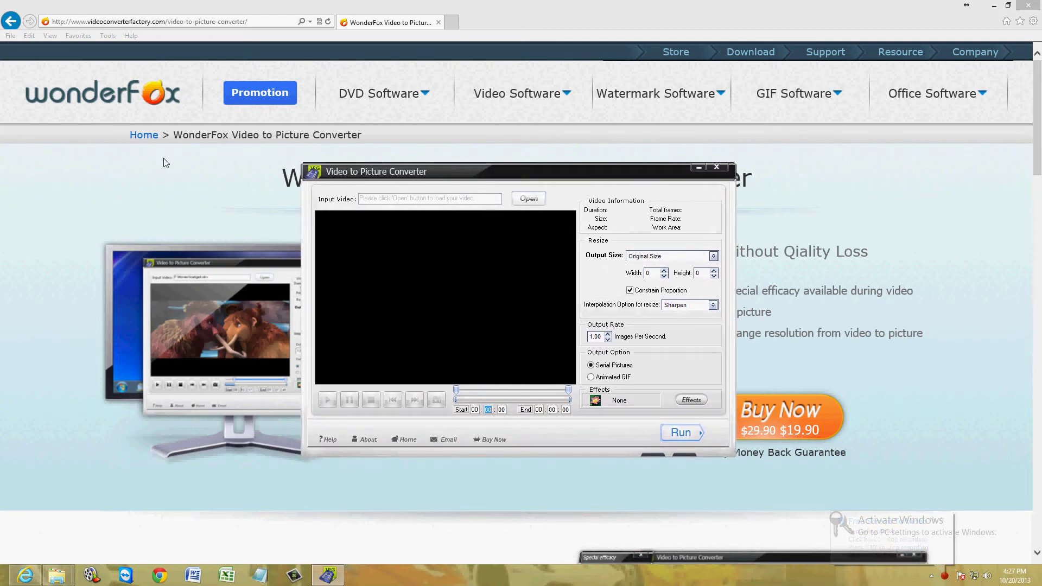
click(67, 177)
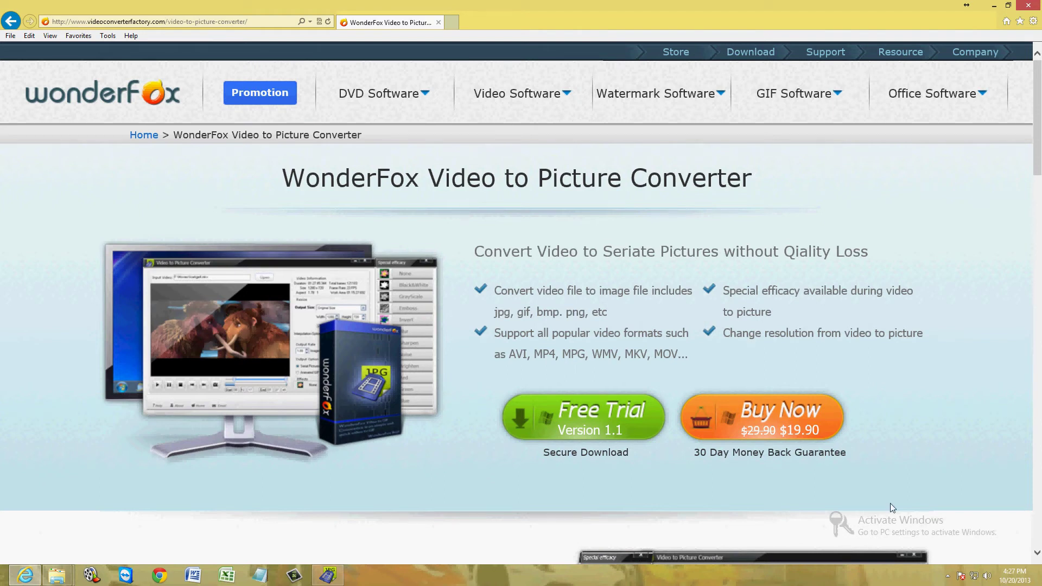
click(340, 574)
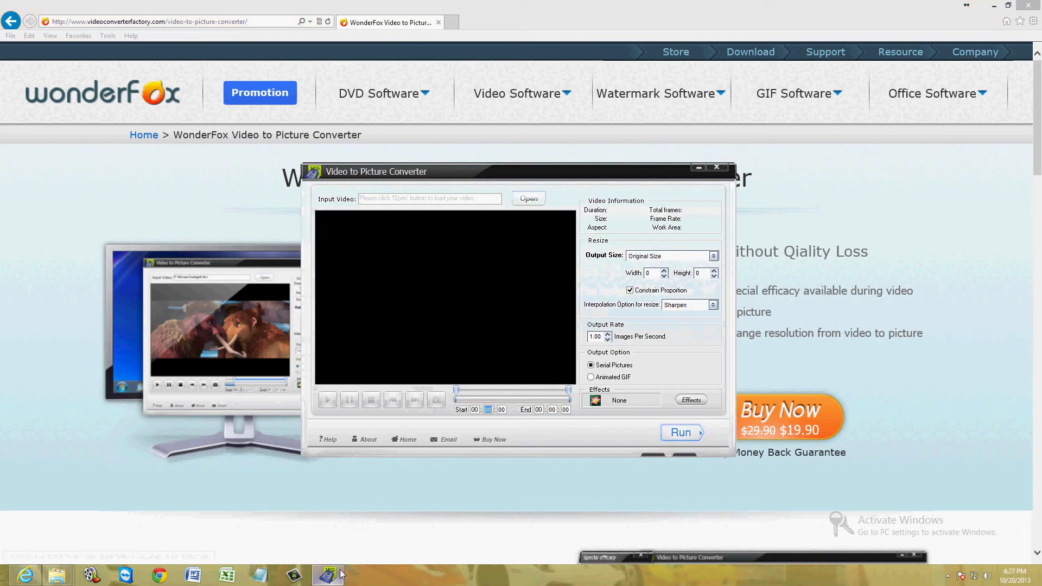
drag(526, 188, 518, 149)
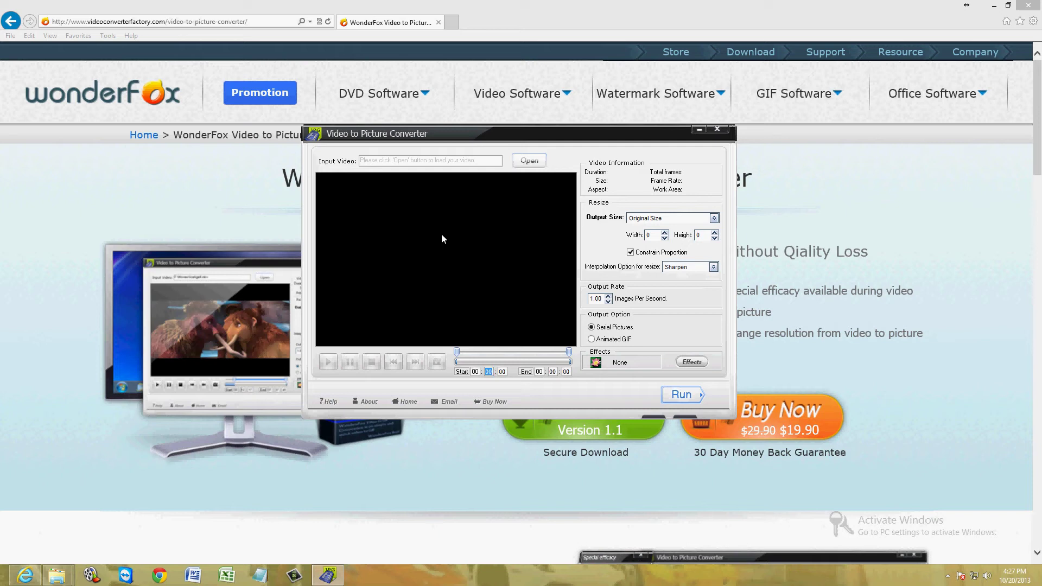
drag(482, 140, 483, 157)
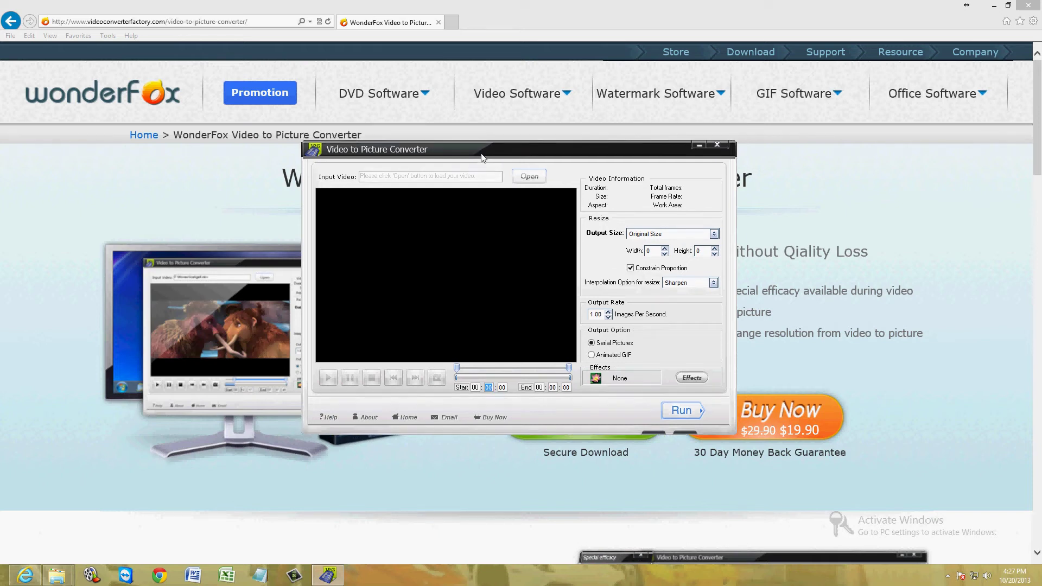
Step: Load the video BATTLESTAR_GALACTICA_Title1 from the desktop and set the clip's start to 15 seconds
click(524, 179)
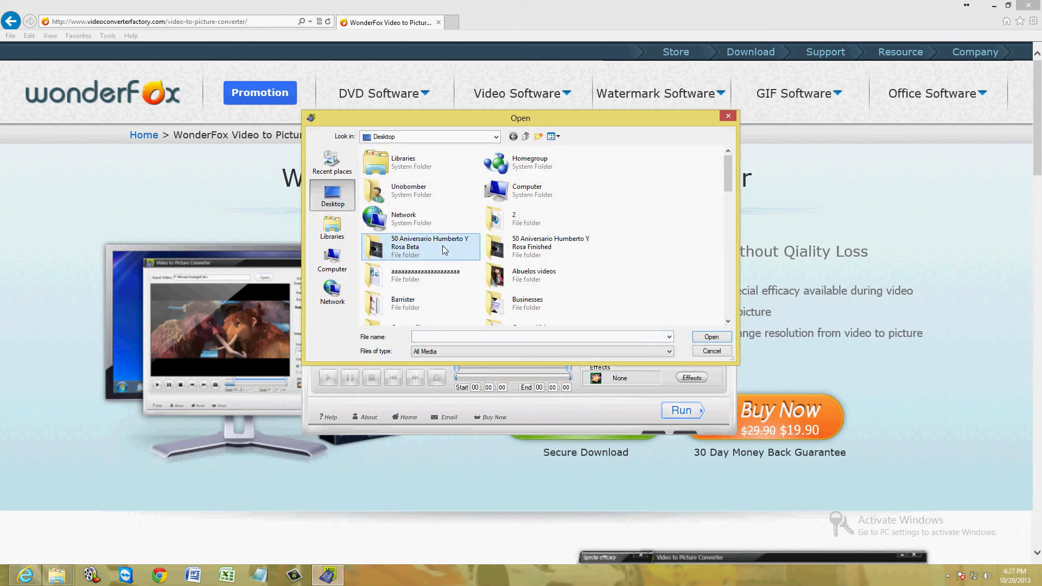
key(b)
key(b)
key(b)
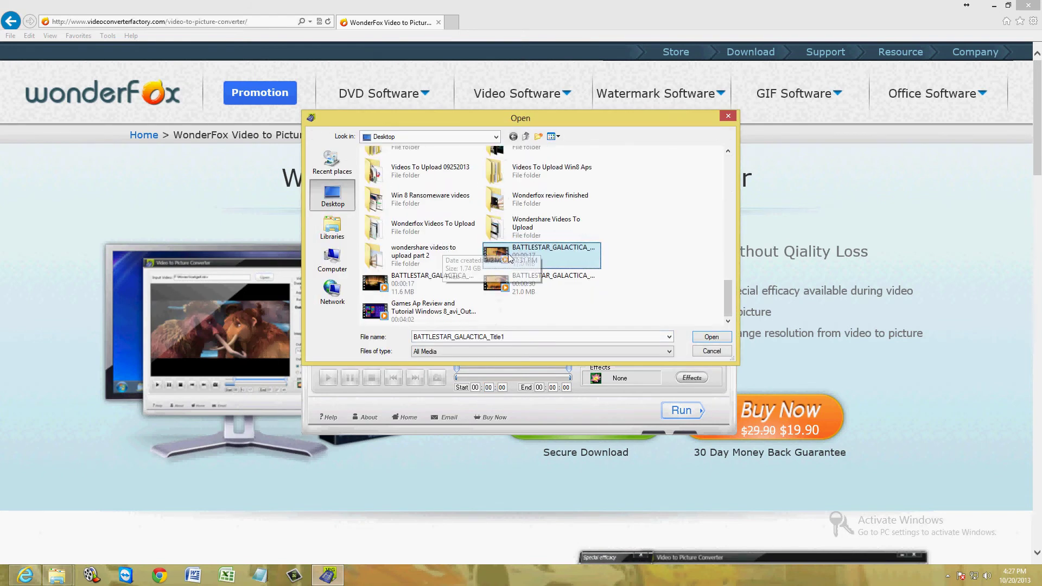
click(711, 336)
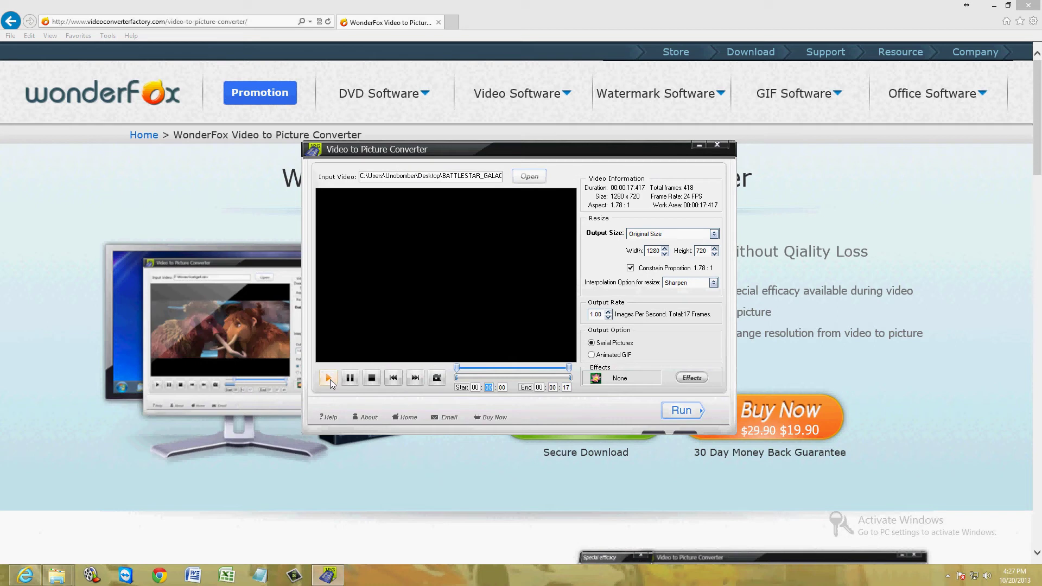
drag(469, 150, 483, 160)
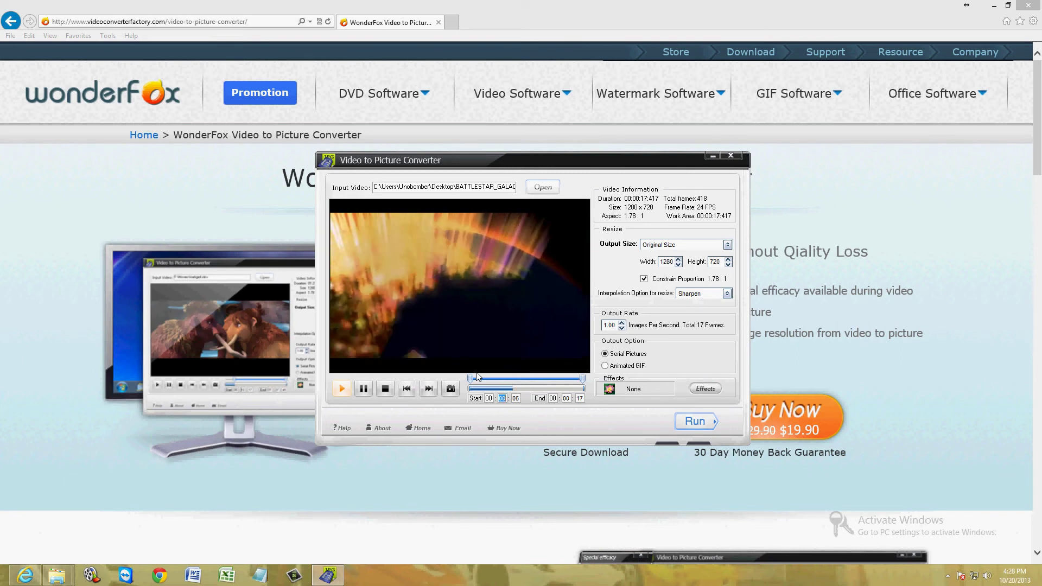
drag(480, 380, 570, 383)
Step: Load the video BATTLESTAR_GALACTICA_Title6 from the desktop as the input video
click(543, 187)
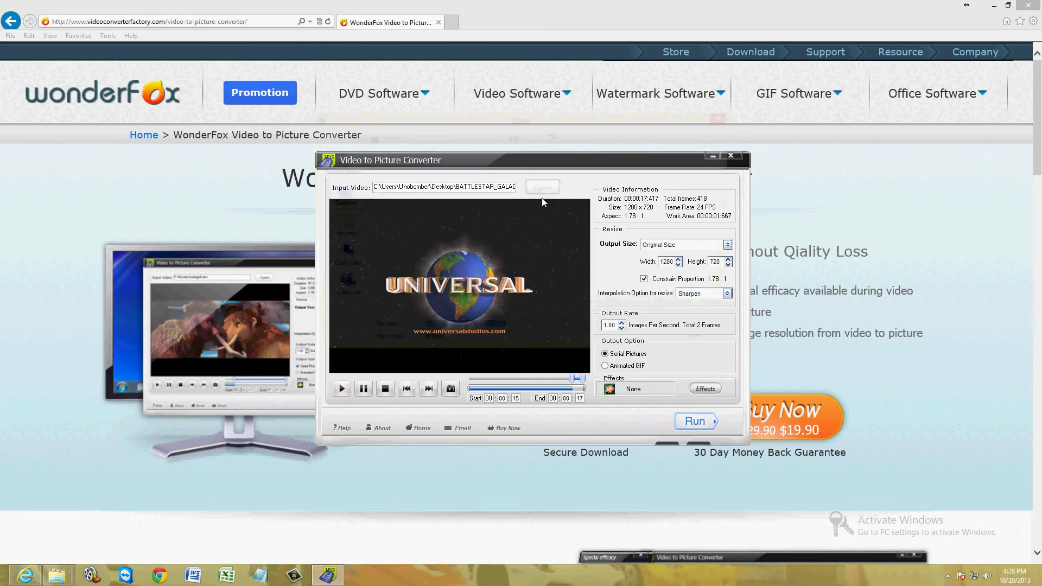
key(shift+Tab)
key(b)
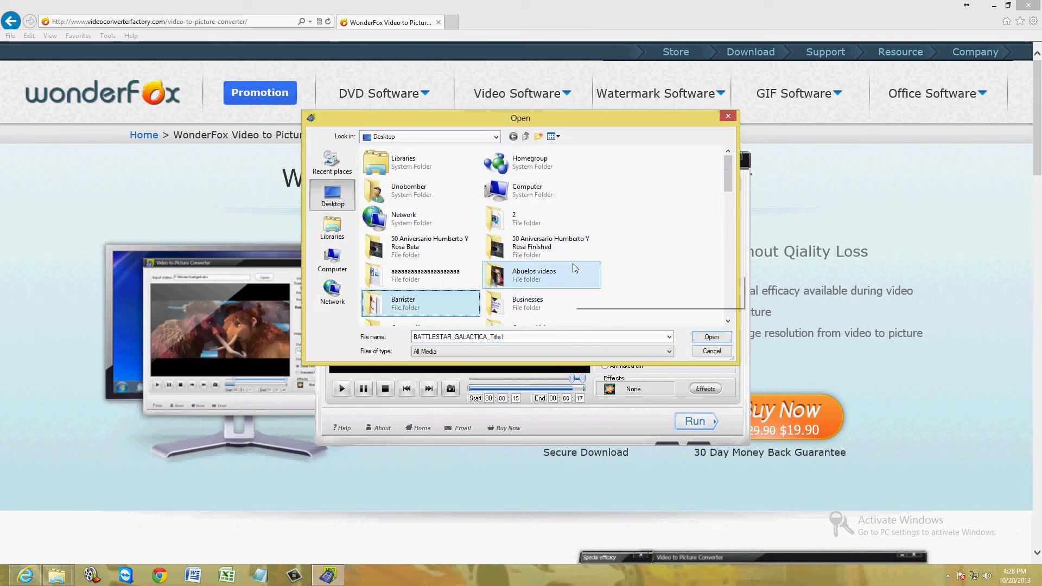
key(b)
key(b)
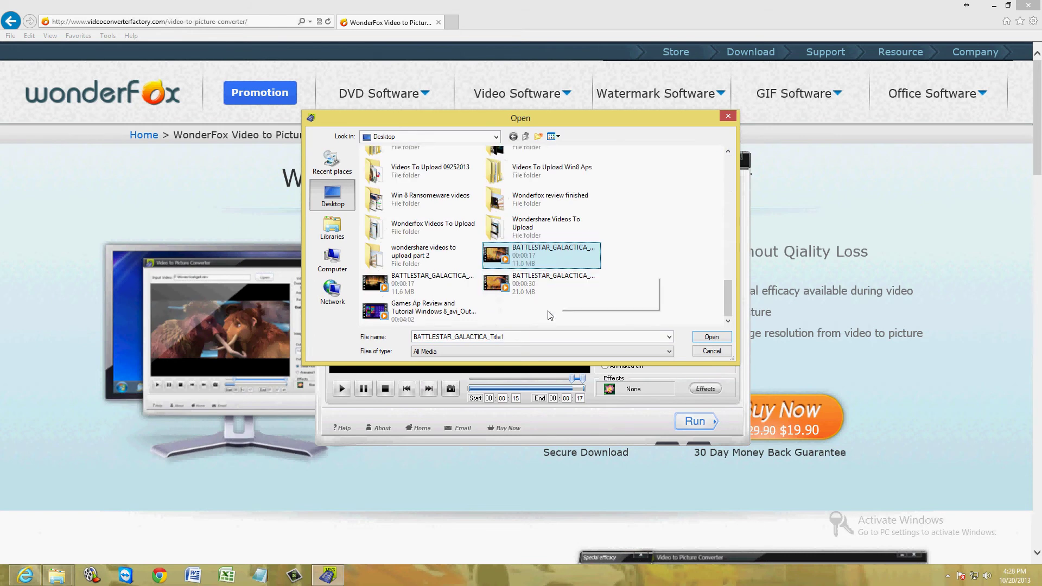
click(532, 293)
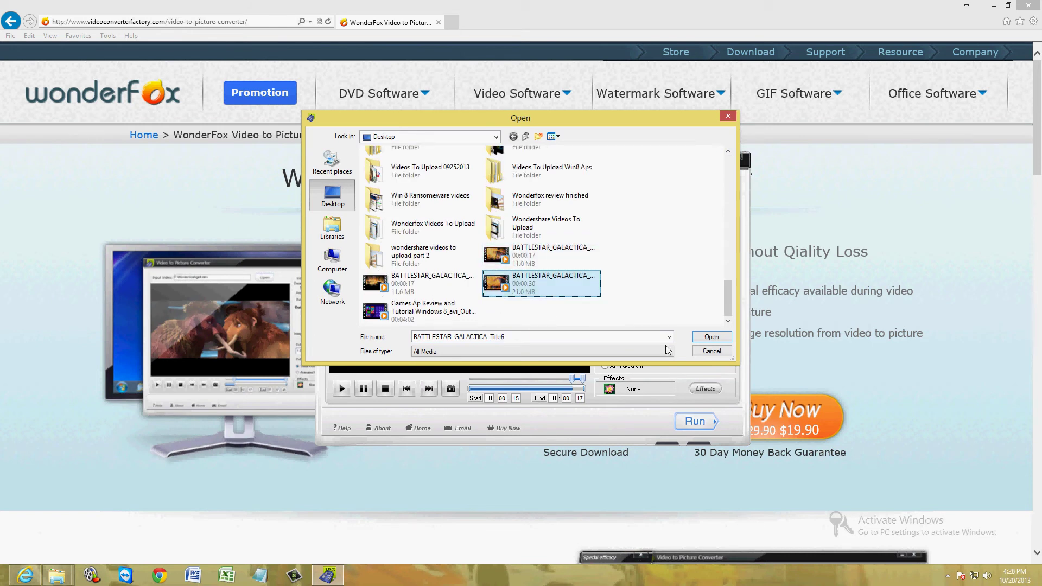
click(707, 337)
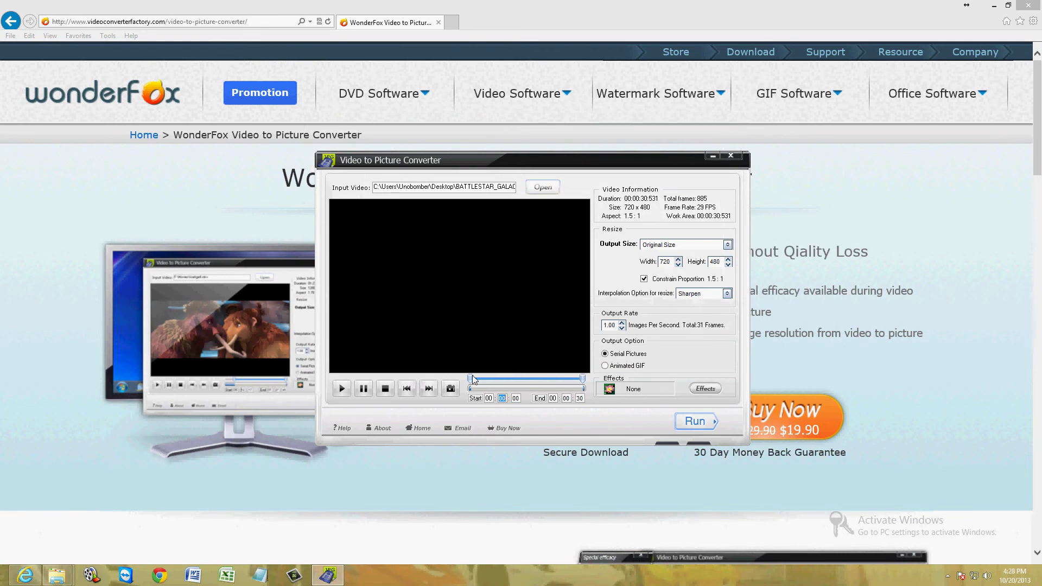
Step: Set the clip's start to 18 seconds and play the video through to the scene with the two Cylons
drag(472, 380, 546, 380)
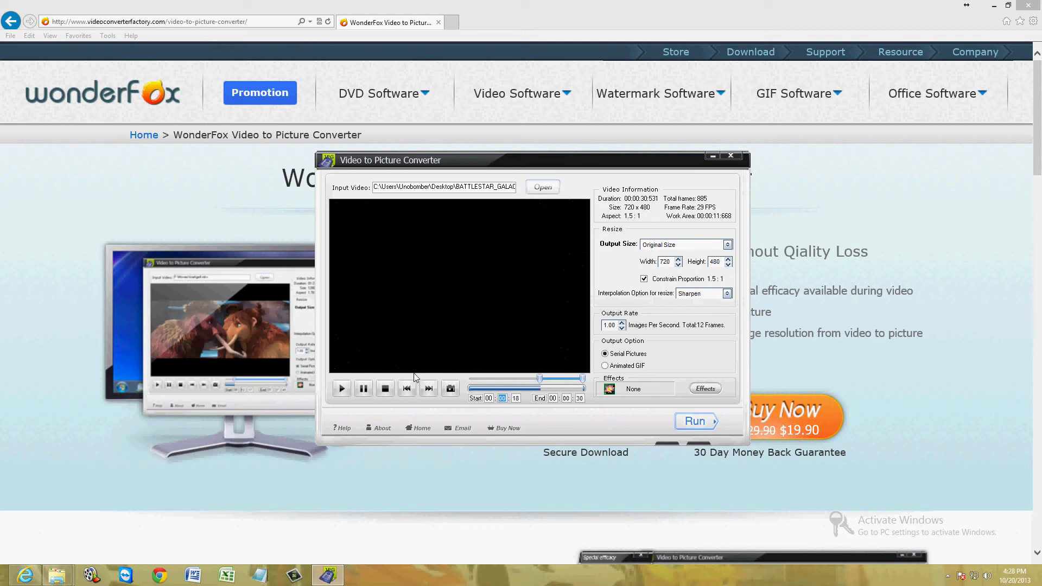
click(343, 388)
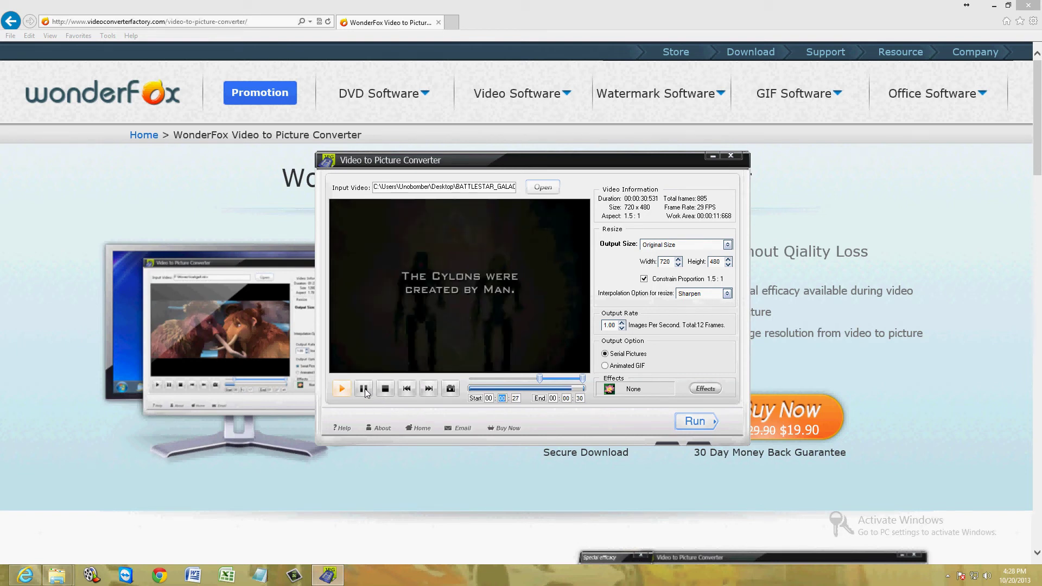
click(365, 389)
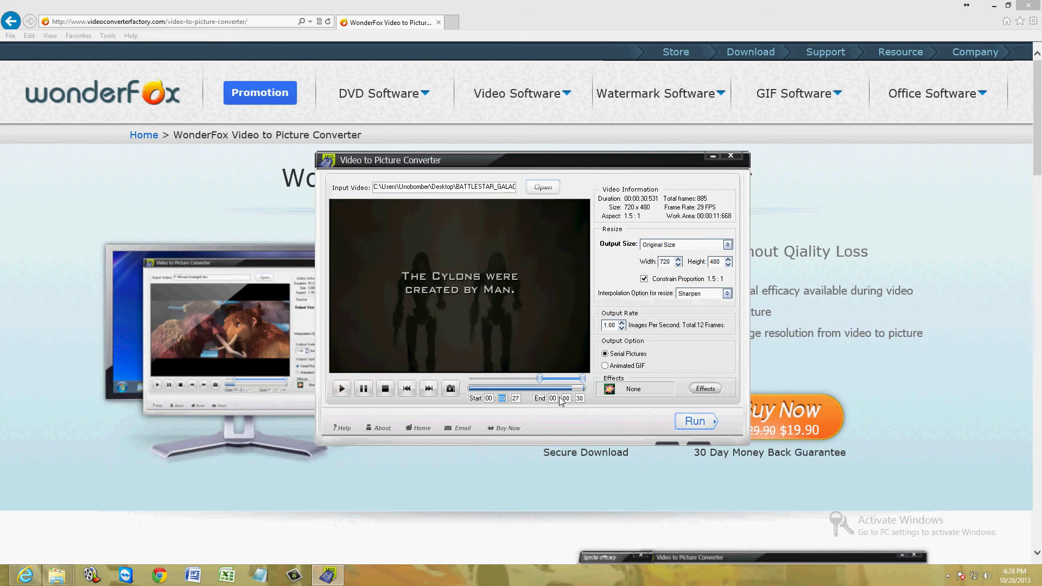
click(341, 389)
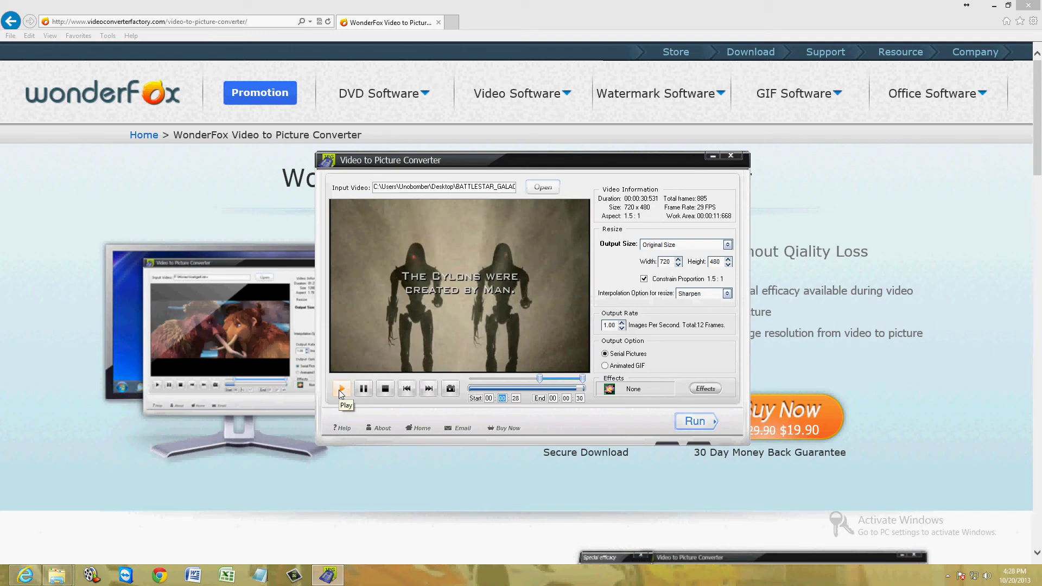
Step: Capture the current video frame as a JPEG picture named cylon on the desktop
click(451, 394)
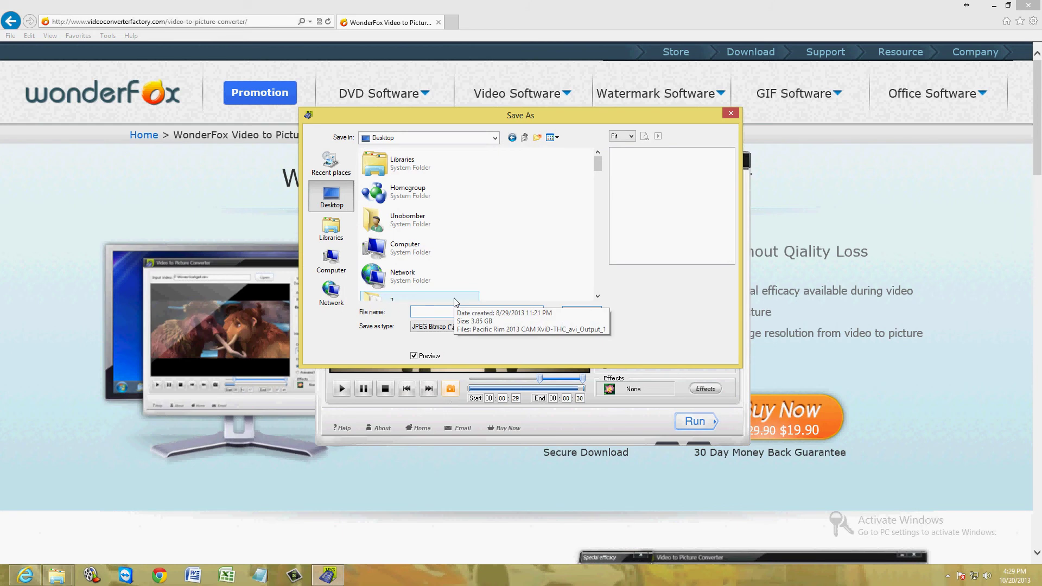
text(cylon)
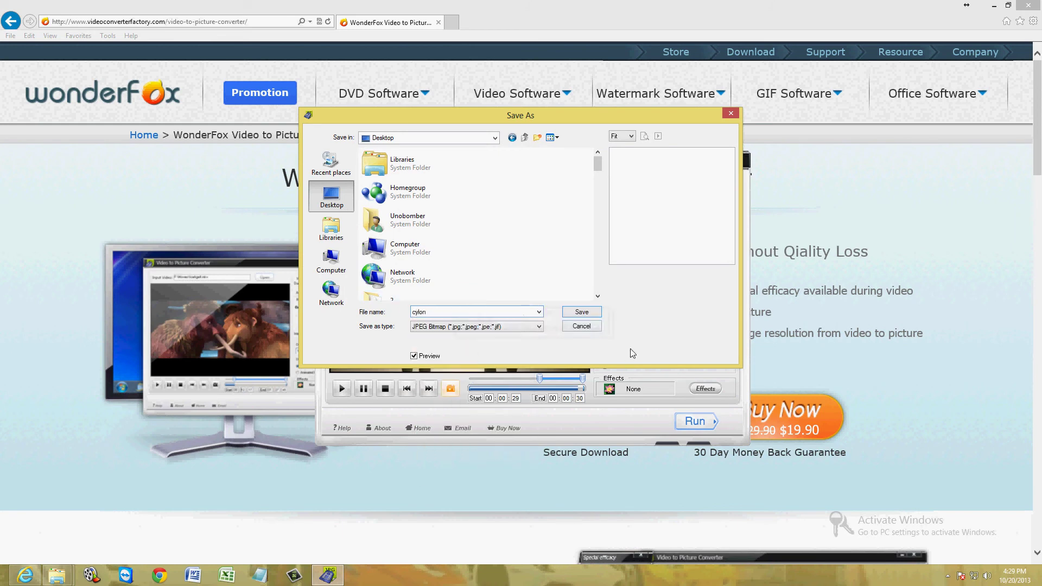
click(589, 316)
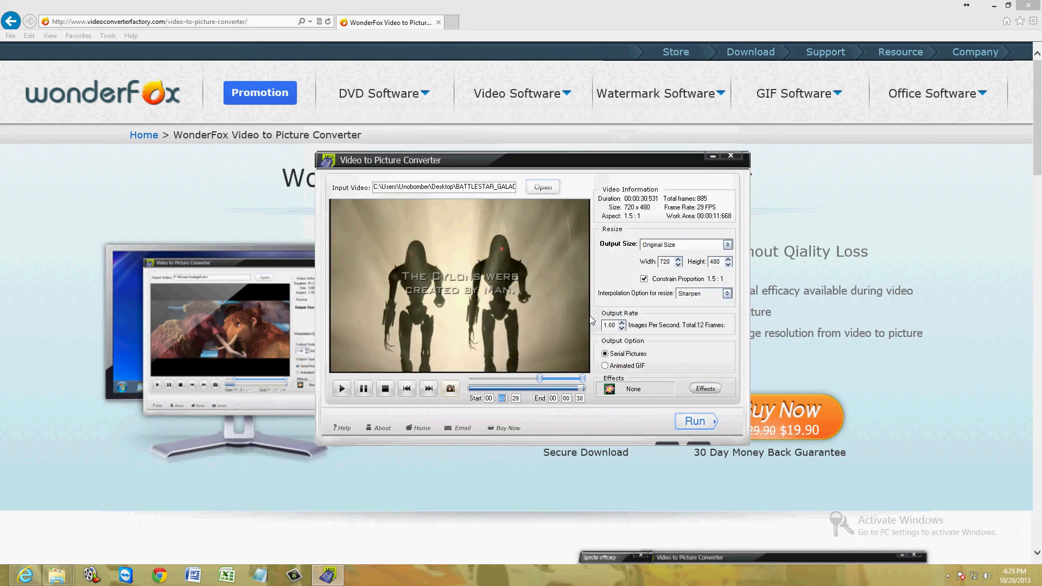
Step: View the captured cylon picture from the desktop, close it, and return to Video to Picture Converter
click(705, 157)
click(993, 5)
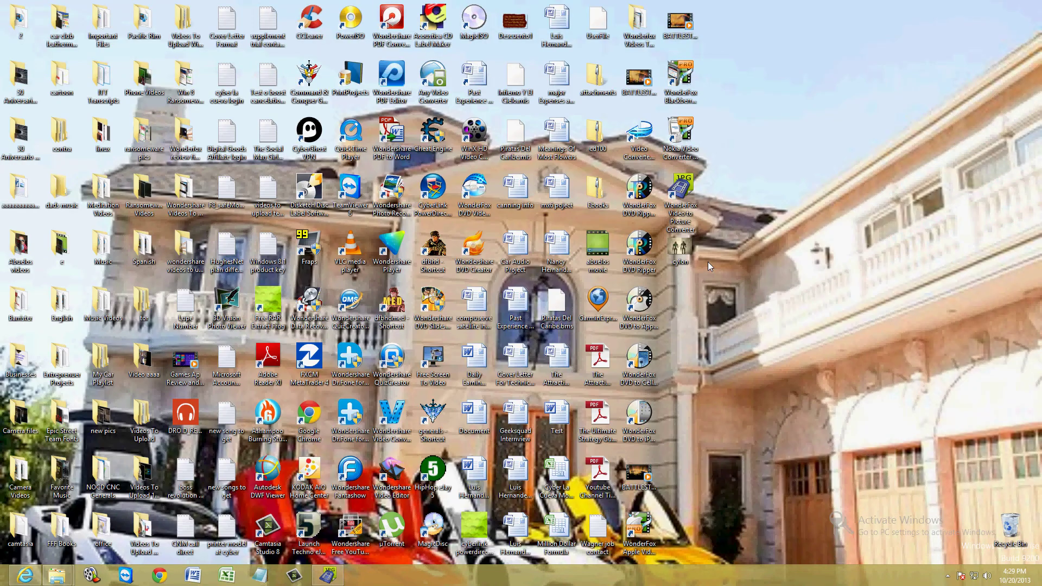
double_click(689, 261)
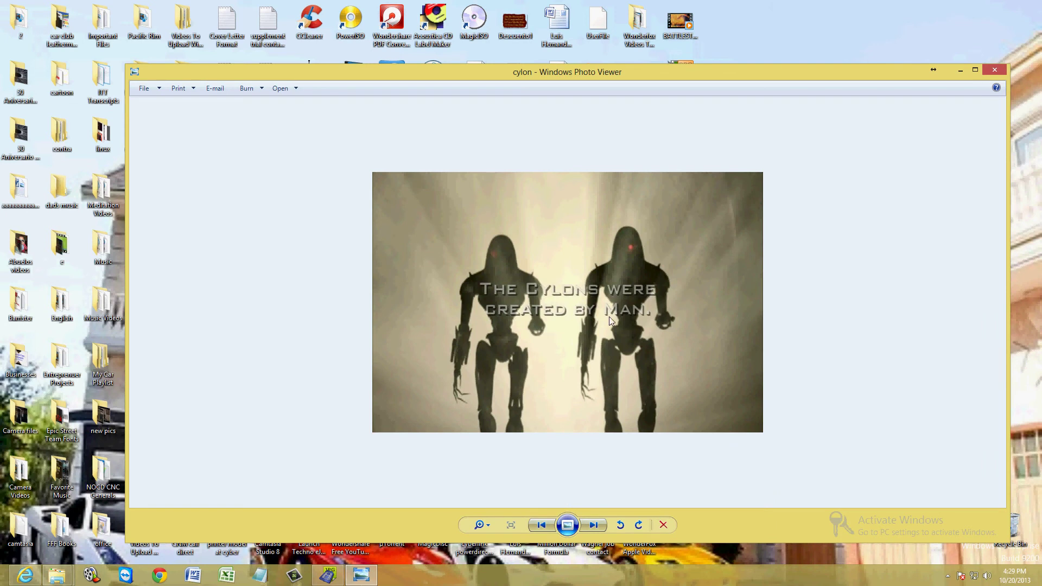
click(993, 72)
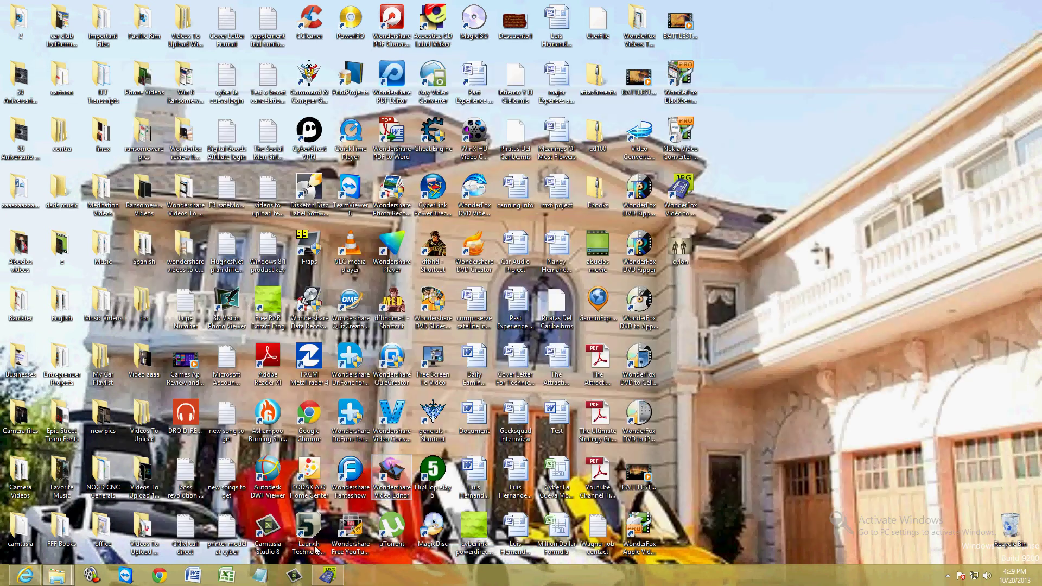
click(316, 576)
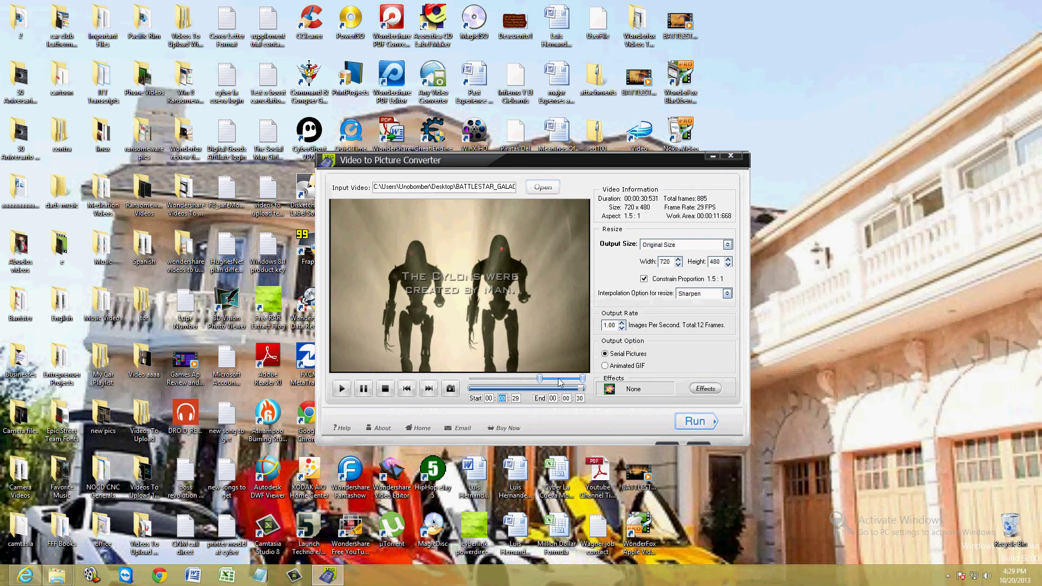
Step: Set the clip's range to start at 19 seconds and end at 26 seconds
drag(540, 380, 538, 380)
click(542, 380)
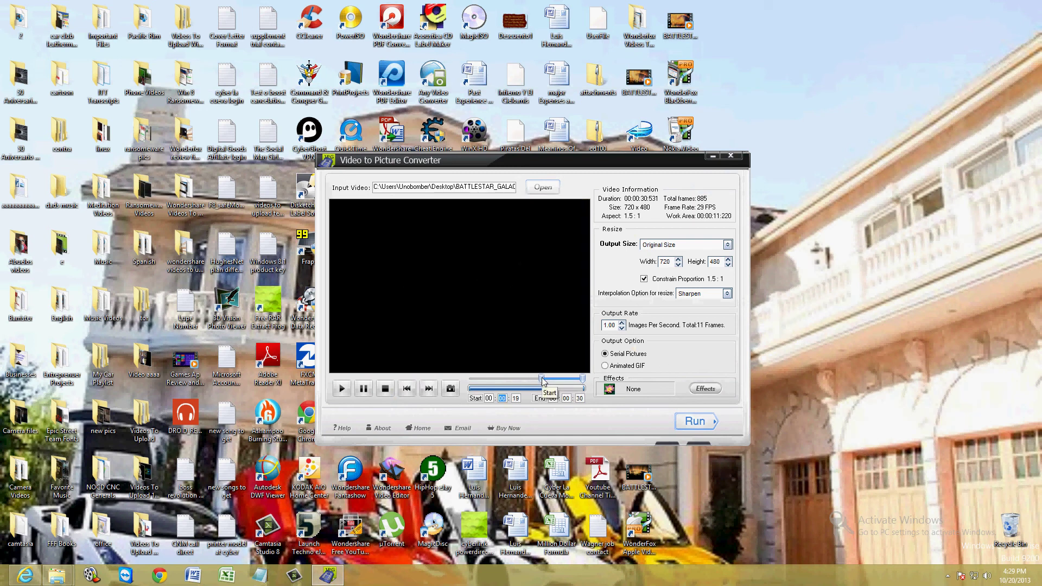
drag(582, 380, 569, 381)
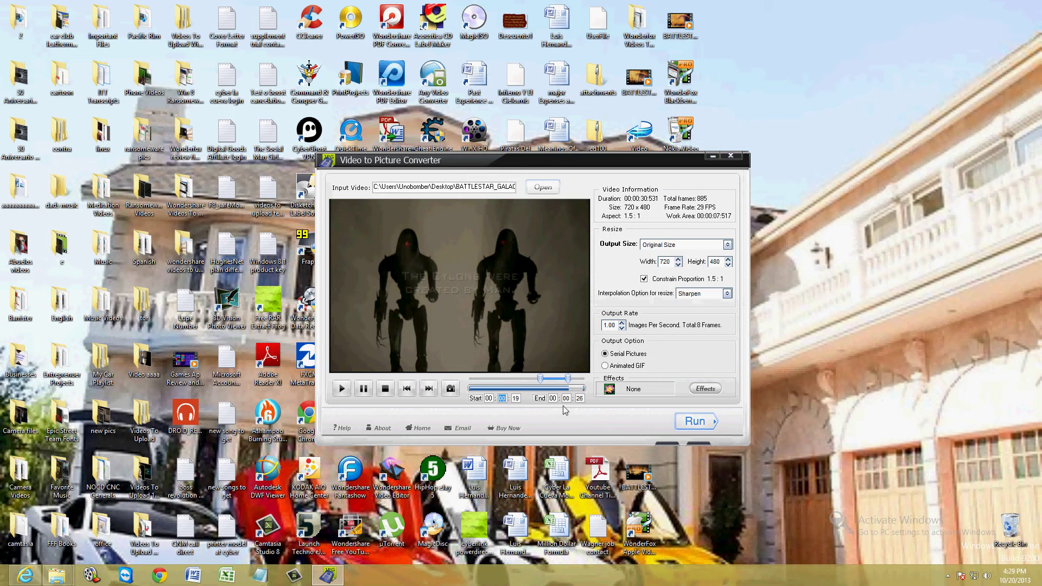
click(698, 423)
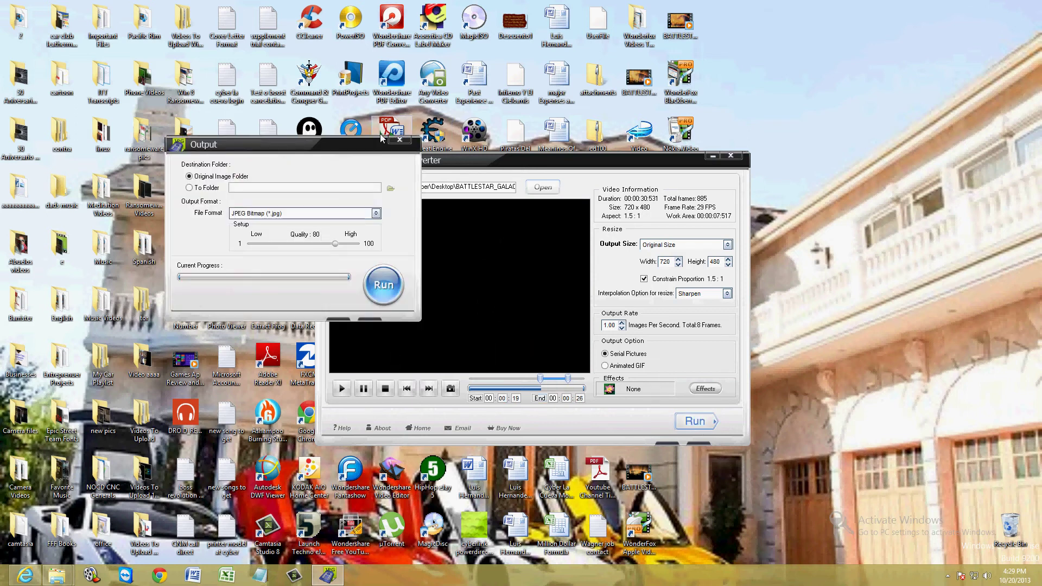
drag(333, 141, 337, 146)
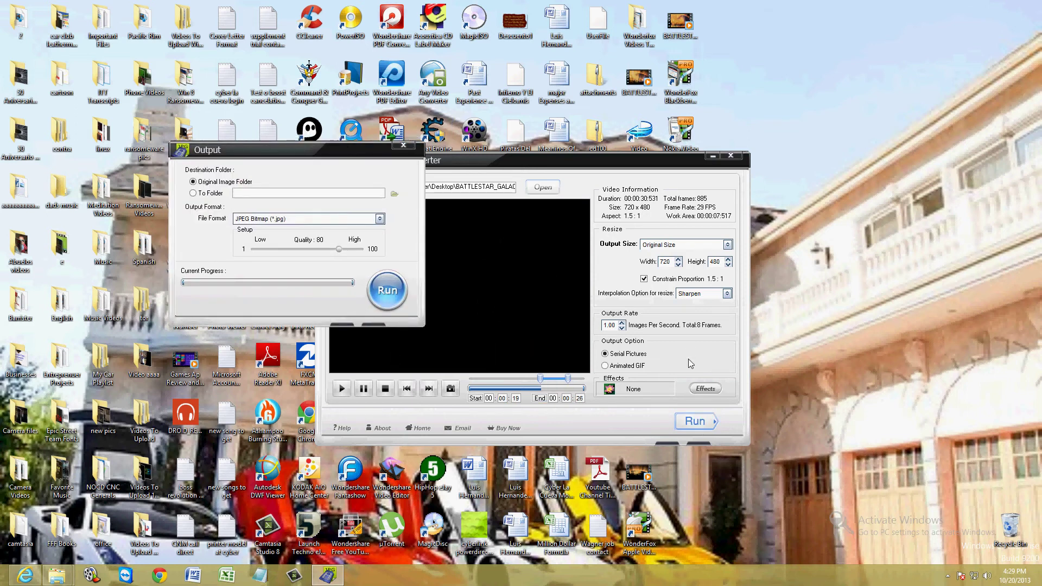
click(403, 145)
Step: Export the selected range as an animated GIF to the Desktop folder, accepting the trial version notice
click(610, 366)
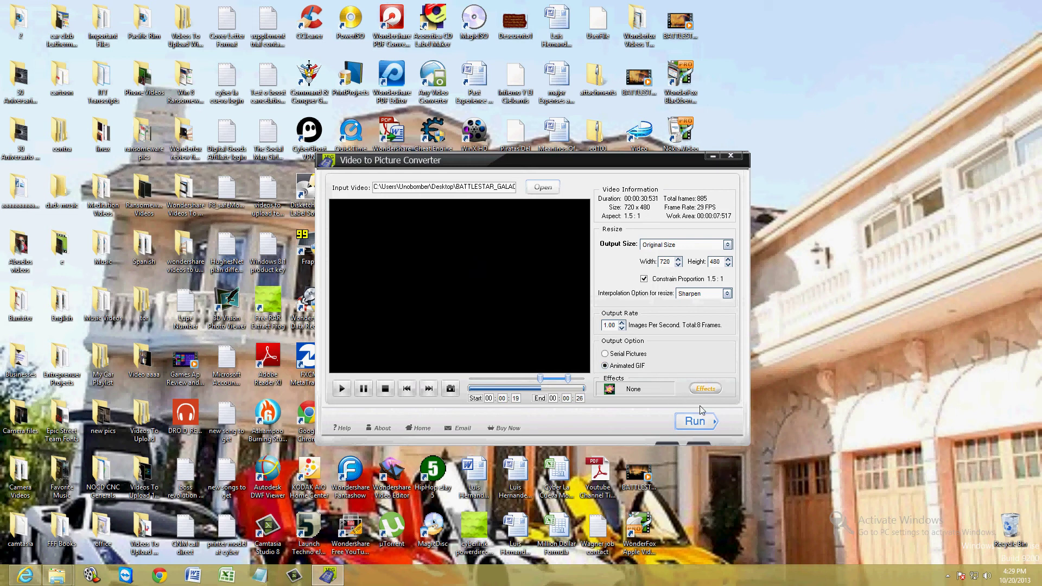
click(697, 422)
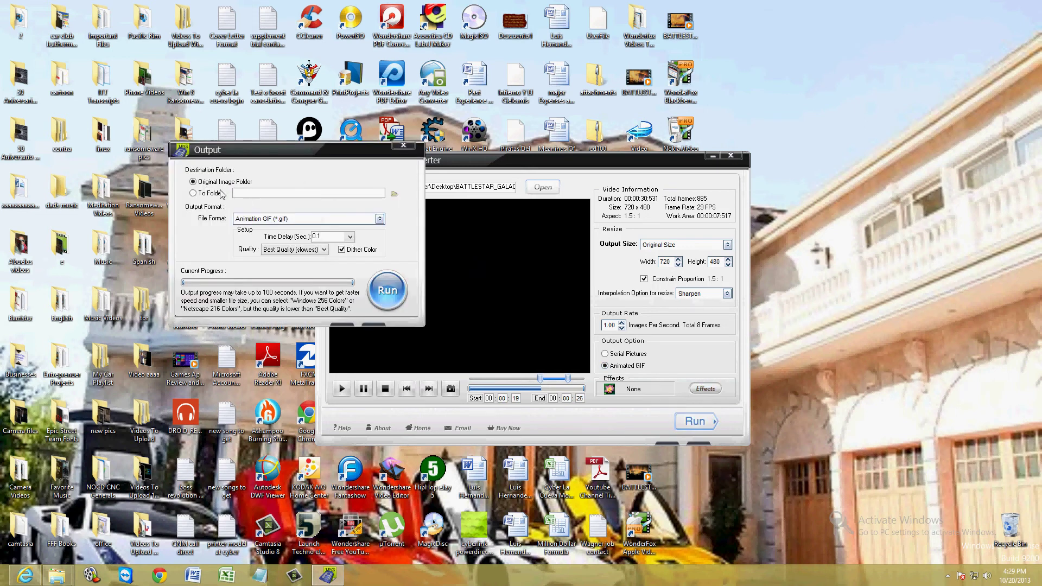
click(394, 194)
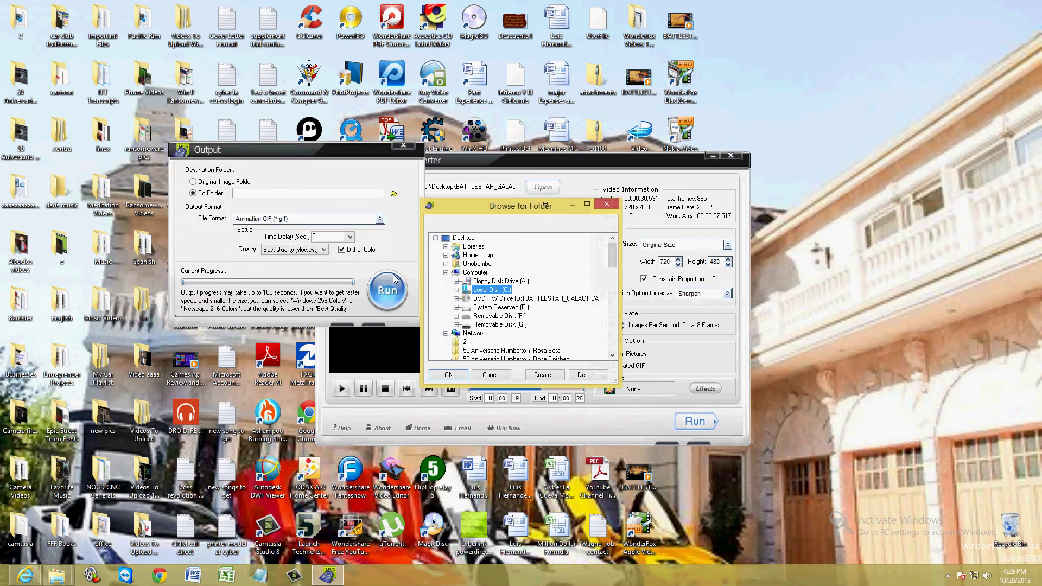
click(465, 377)
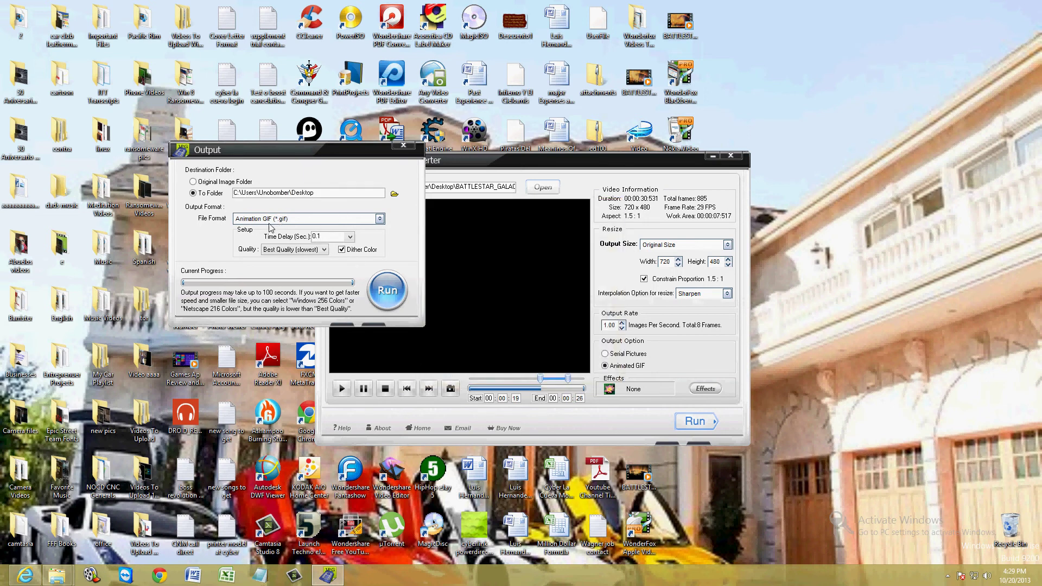
click(386, 291)
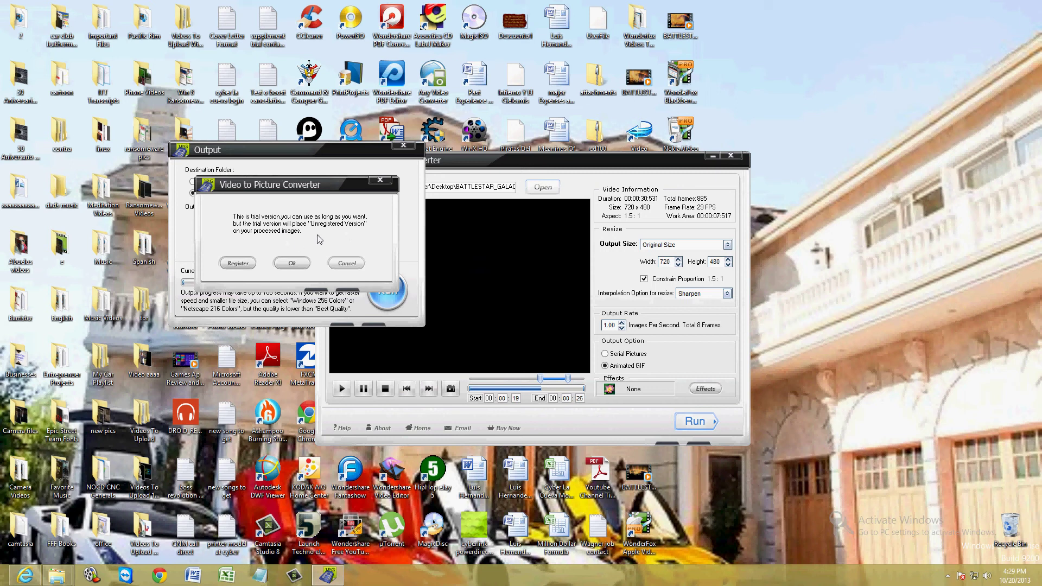
click(292, 263)
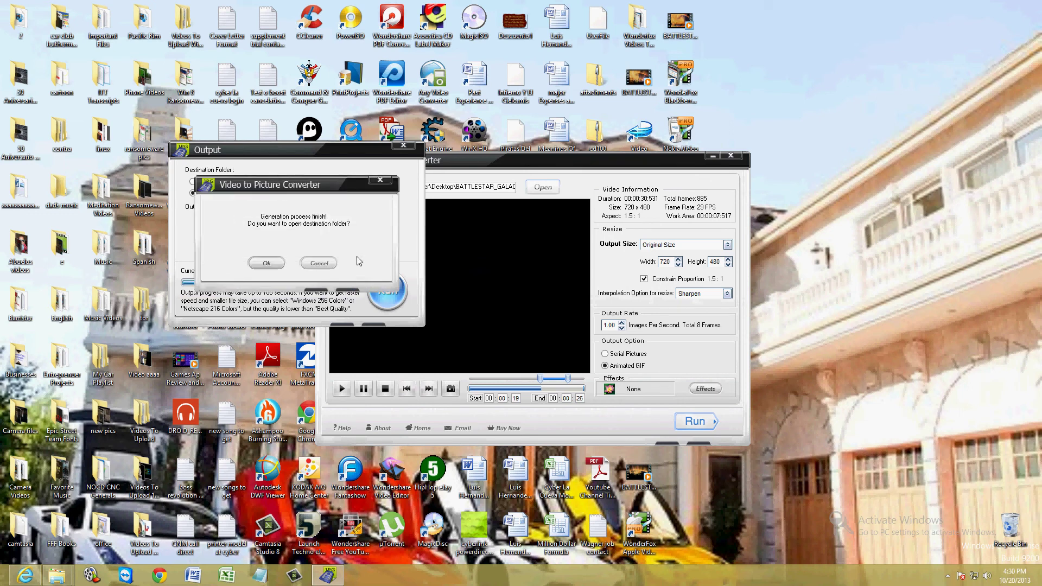
Step: Accept opening the GIF's destination folder, minimize the converter to check the desktop output, and return to Video to Picture Converter
click(266, 264)
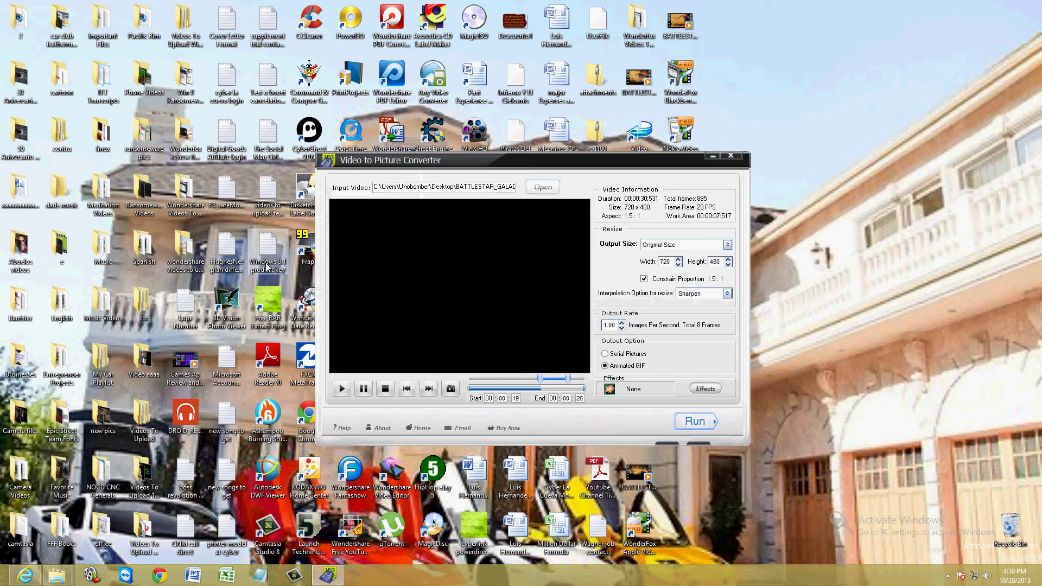
click(712, 156)
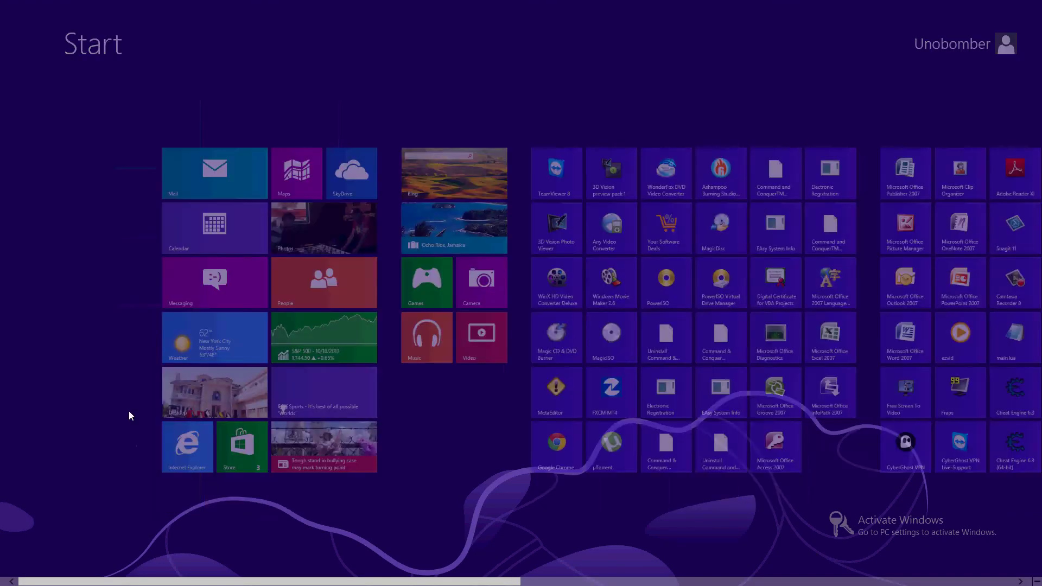
key(super)
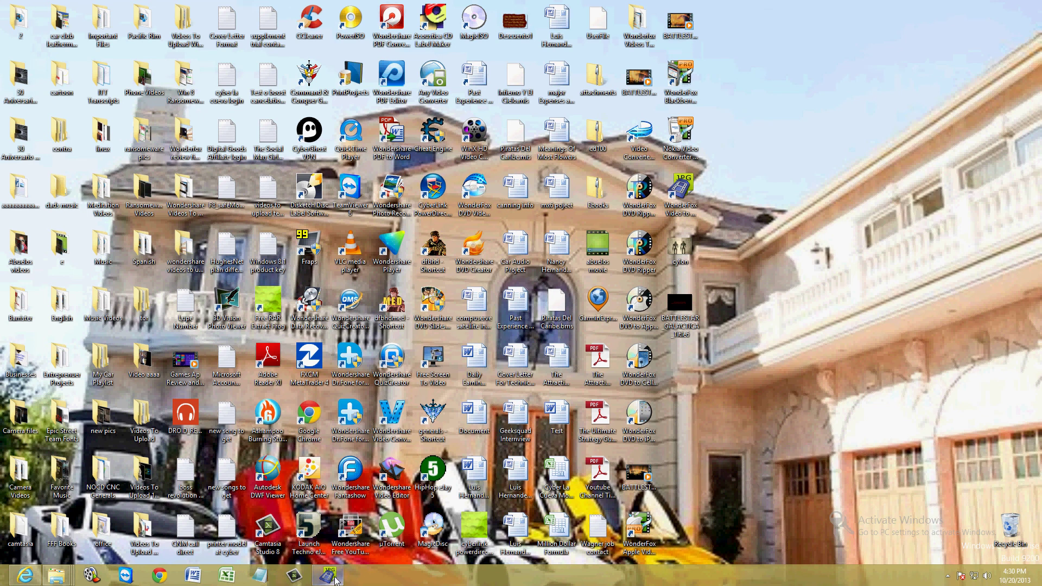
click(331, 576)
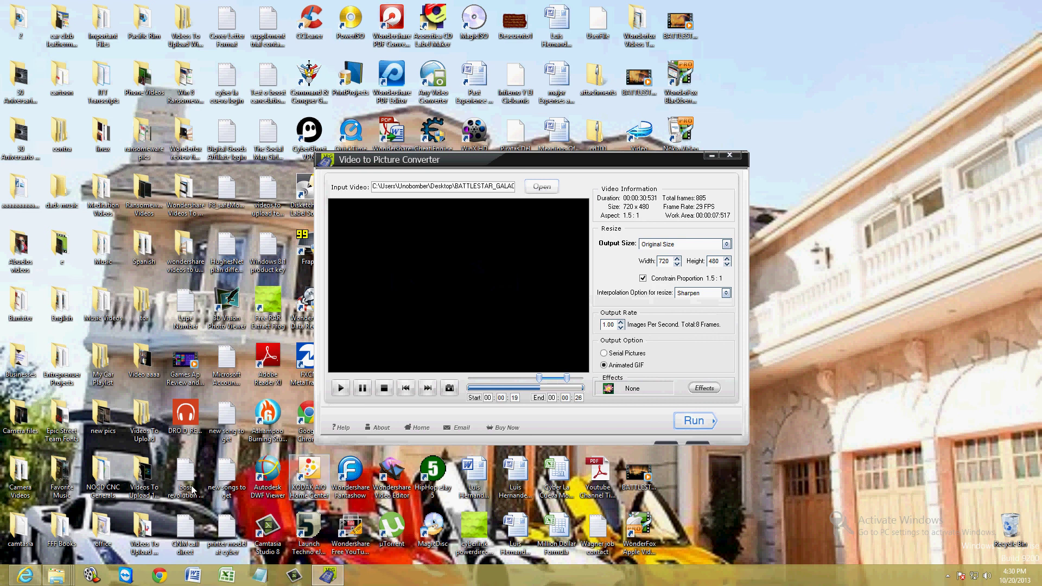
Step: Switch to Internet Explorer to show the WonderFox Video to Picture Converter product page
click(36, 581)
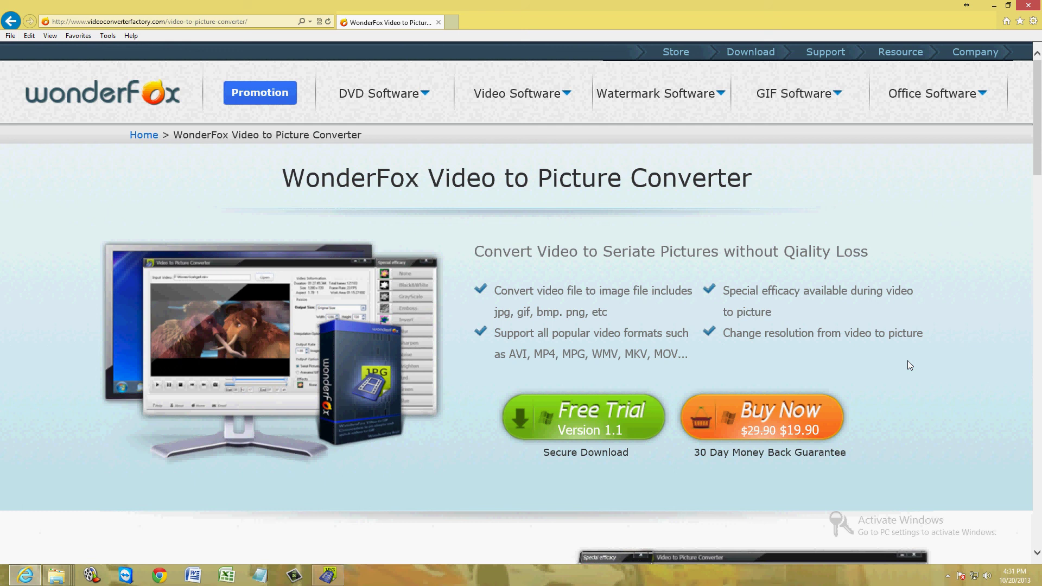
click(948, 575)
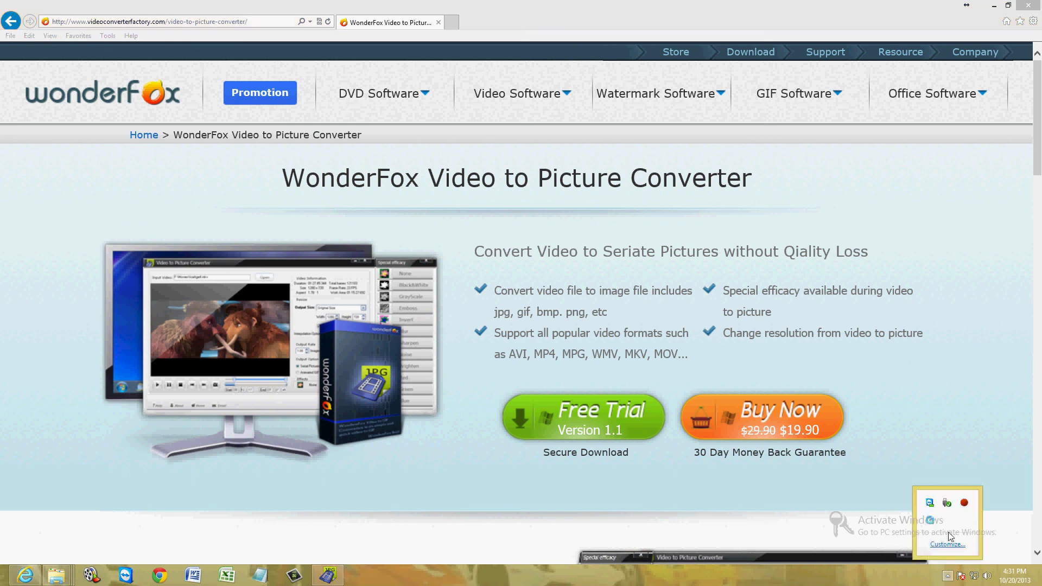